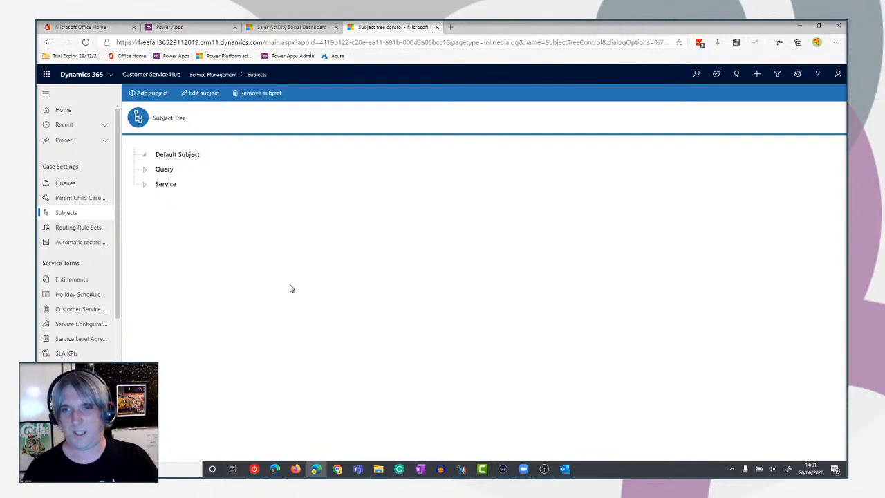
- Expand the Query and Service subjects in the subject tree to view their child subjects, and collapse both again
{"action": "left_click", "coordinate": [144, 169]}
{"action": "left_click", "coordinate": [144, 214]}
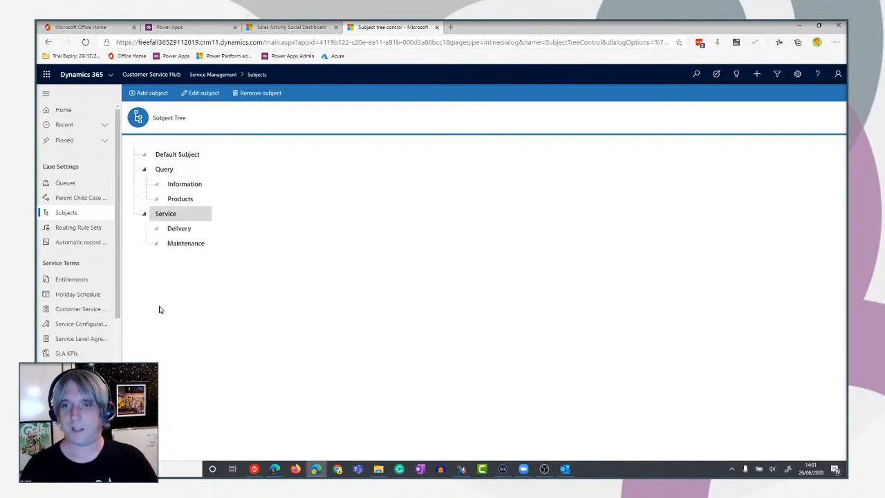
{"action": "left_click", "coordinate": [143, 214]}
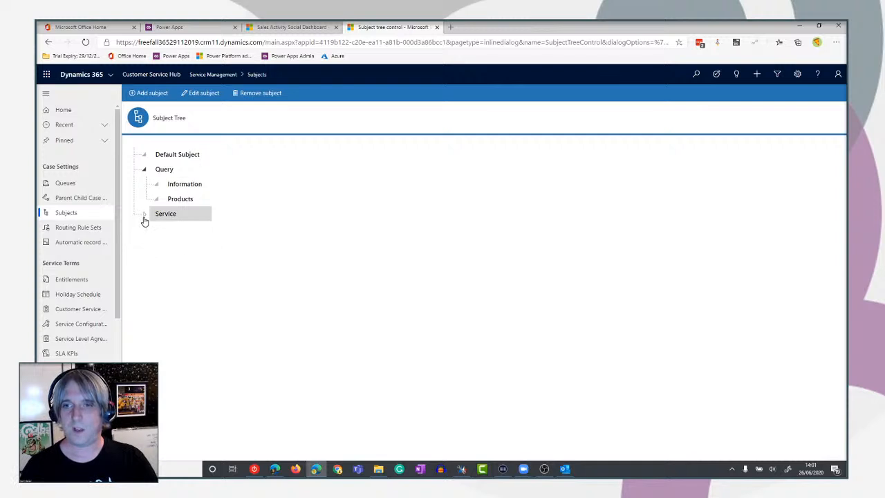
{"action": "left_click", "coordinate": [145, 170]}
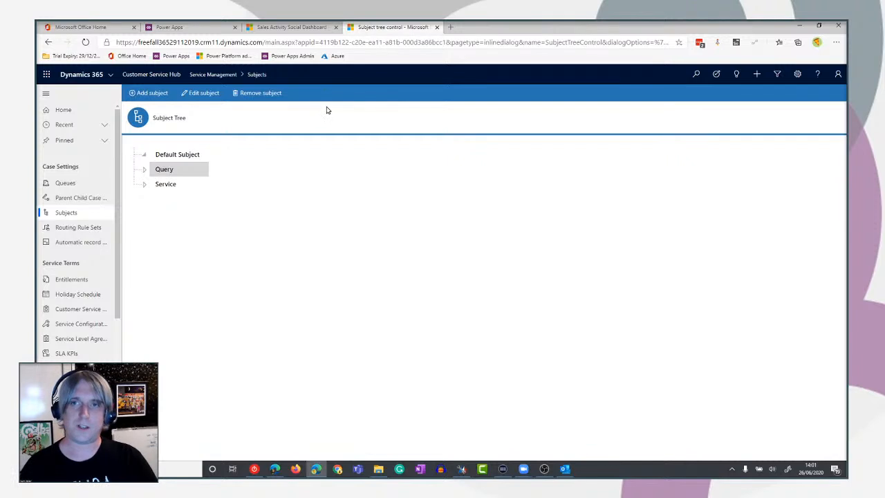
- Switch to the Sales Hub and look through the App Settings area's navigation for a Subjects entry
{"action": "left_click", "coordinate": [283, 26]}
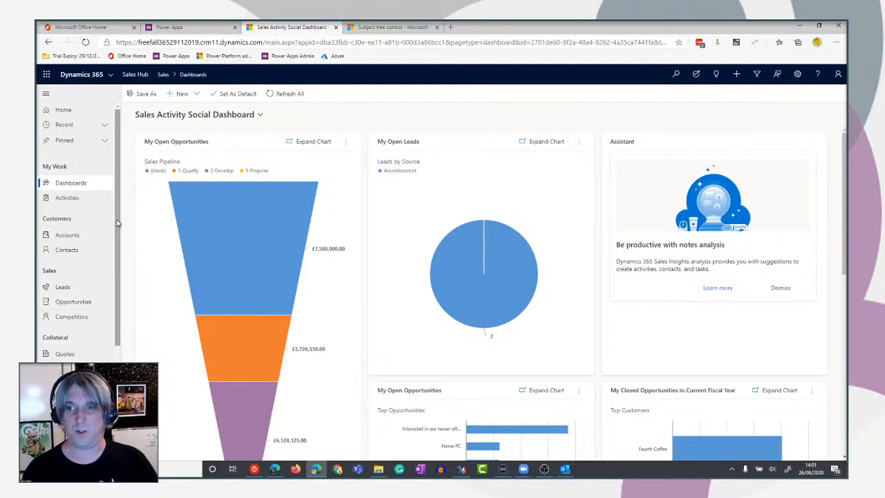
{"action": "scroll", "coordinate": [118, 221], "scroll_direction": "down", "scroll_amount": 3}
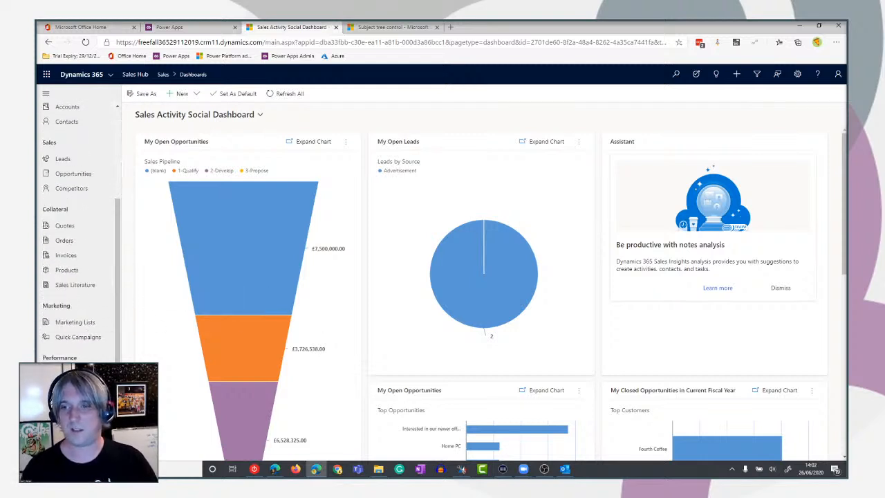
{"action": "left_click", "coordinate": [76, 425]}
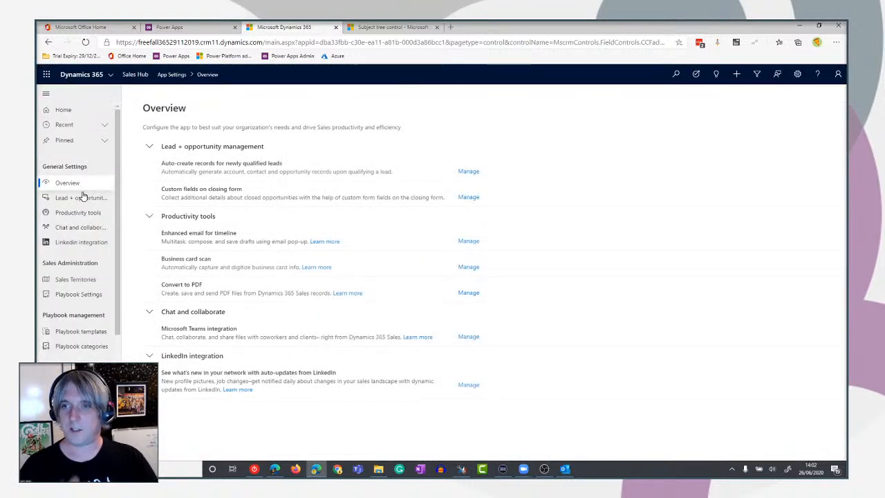
{"action": "scroll", "coordinate": [93, 356], "scroll_direction": "down", "scroll_amount": 3}
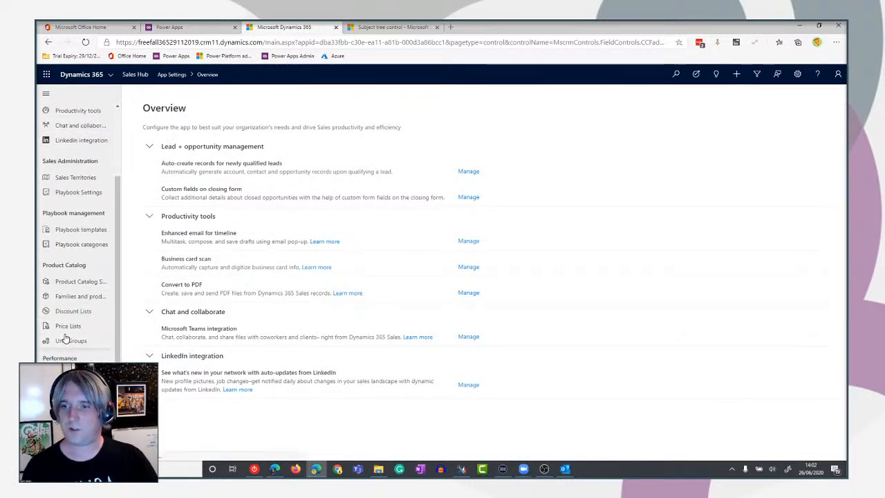
{"action": "scroll", "coordinate": [81, 219], "scroll_direction": "up", "scroll_amount": 3}
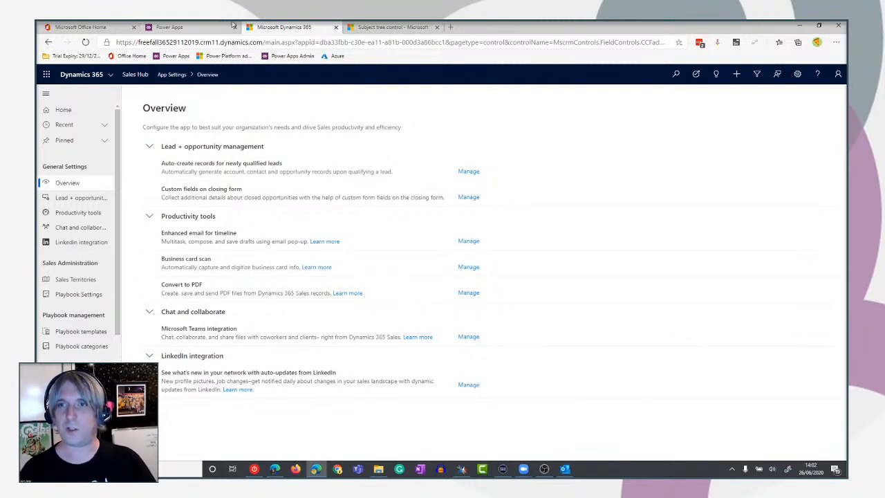
- Open the Customer Service Hub app from the Subject Adding solution for editing and enter its site map without saving the app
{"action": "left_click", "coordinate": [201, 29]}
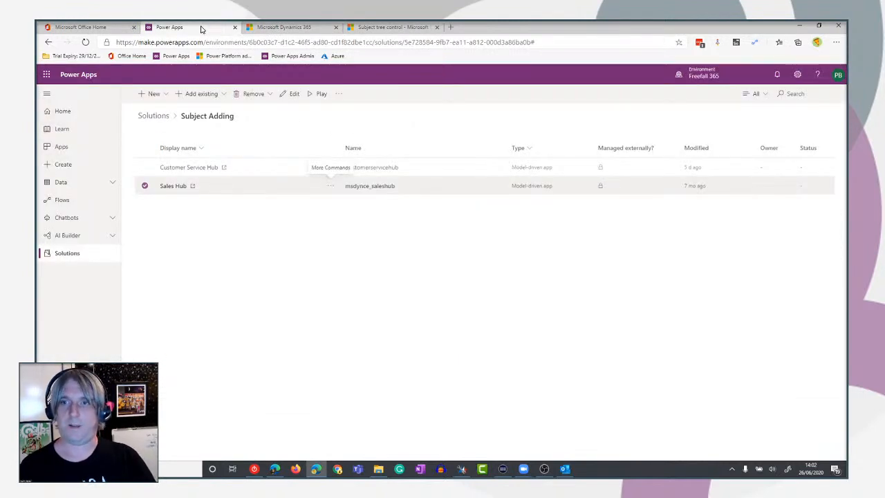
{"action": "left_click", "coordinate": [332, 169]}
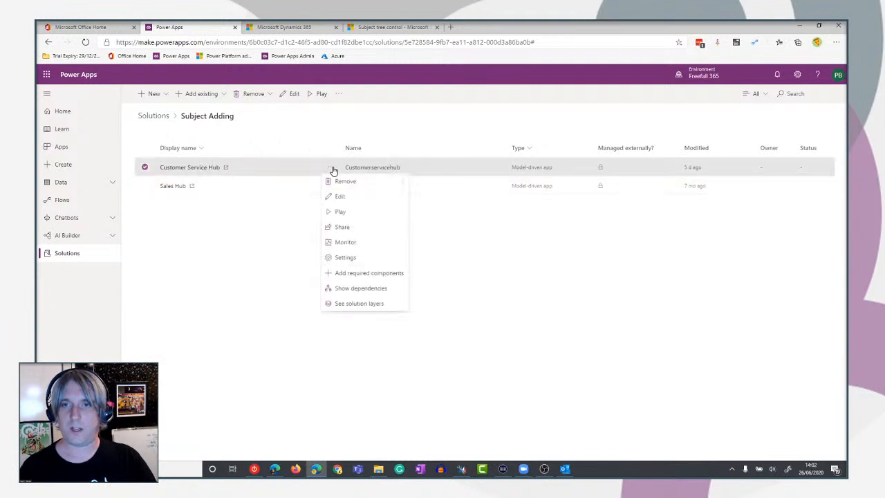
{"action": "left_click", "coordinate": [349, 197]}
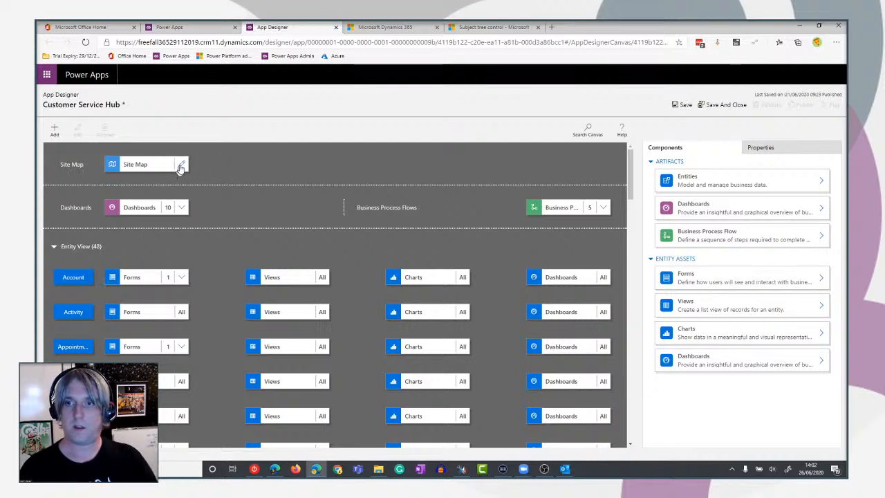
{"action": "left_click", "coordinate": [181, 166]}
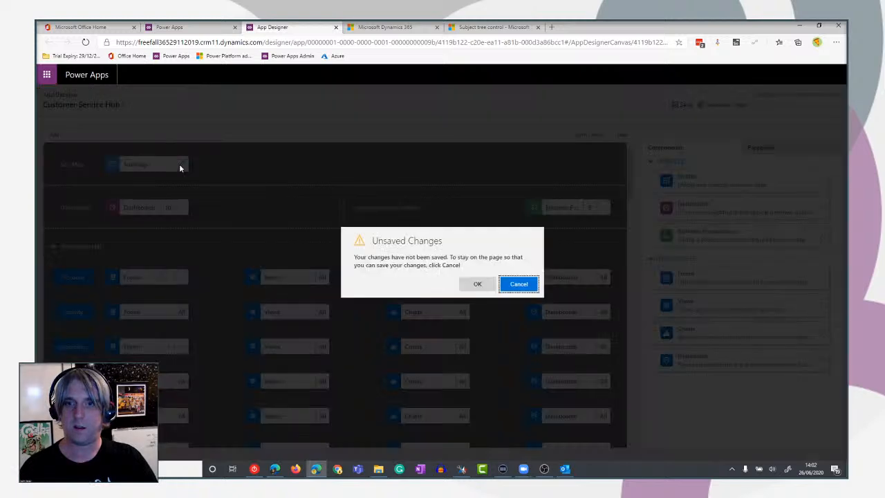
{"action": "left_click", "coordinate": [480, 288]}
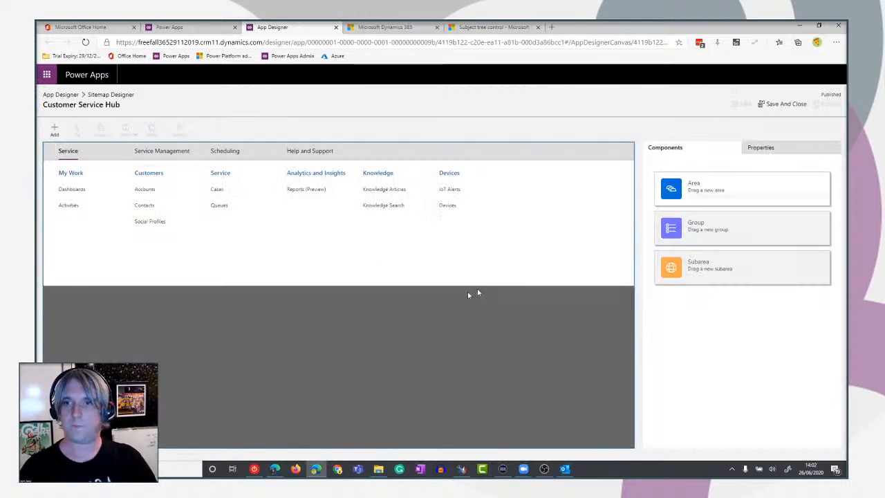
- Examine the properties of the Subjects subarea in the Service Management area, closing its edit dialog
{"action": "left_click", "coordinate": [177, 156]}
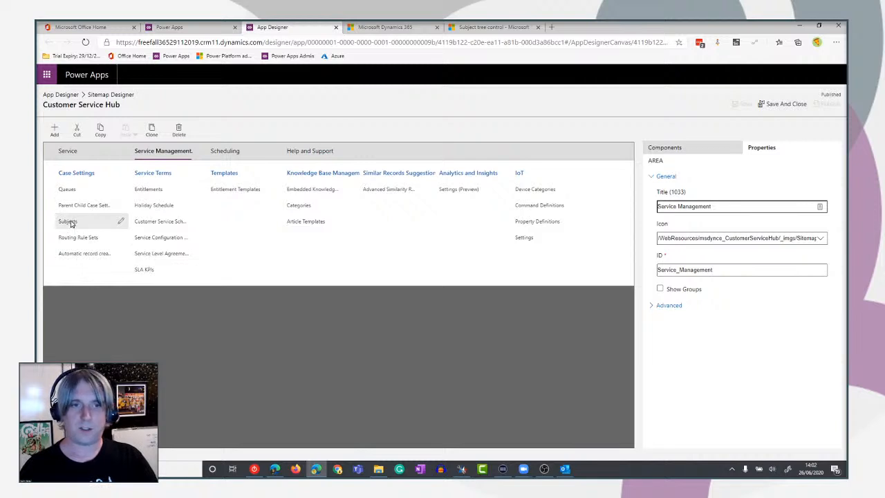
{"action": "left_click", "coordinate": [94, 224]}
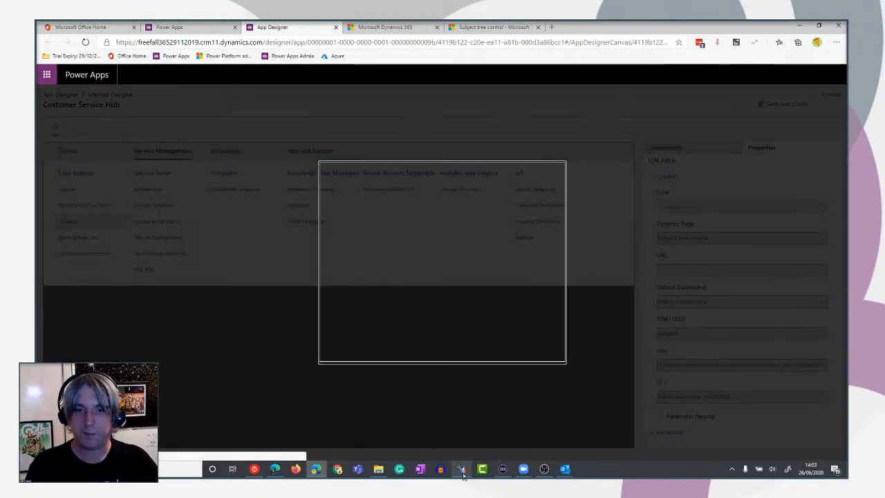
{"action": "mouse_move", "coordinate": [464, 476]}
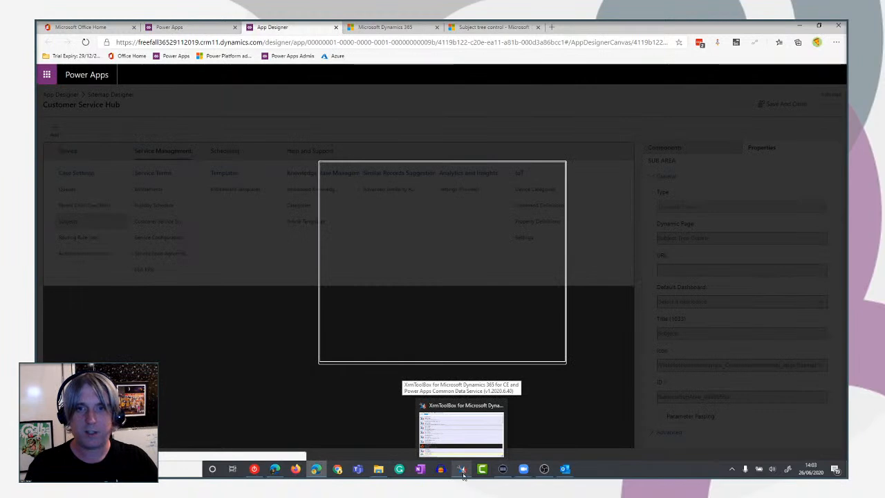
{"action": "left_click", "coordinate": [554, 174]}
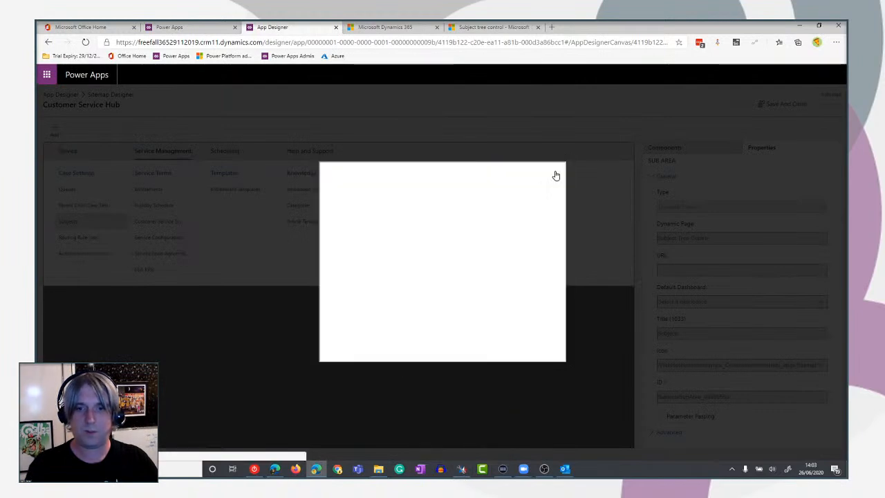
- Switch to XrmToolBox, filter the tools by "site" and open the SiteMap Editor
{"action": "left_click", "coordinate": [461, 469]}
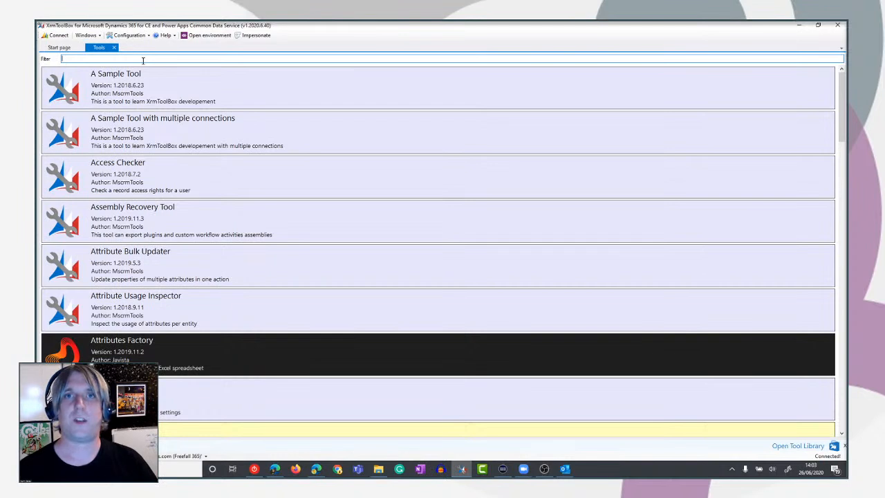
{"action": "type", "text": "site"}
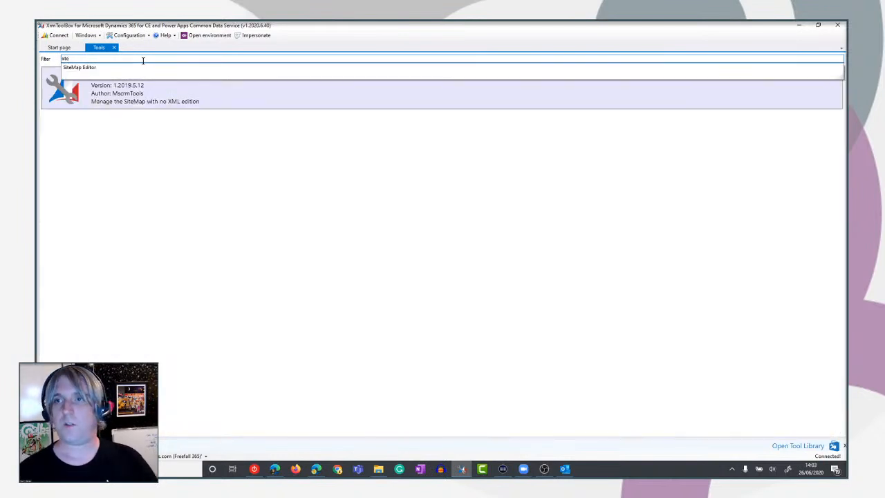
{"action": "left_click", "coordinate": [111, 80]}
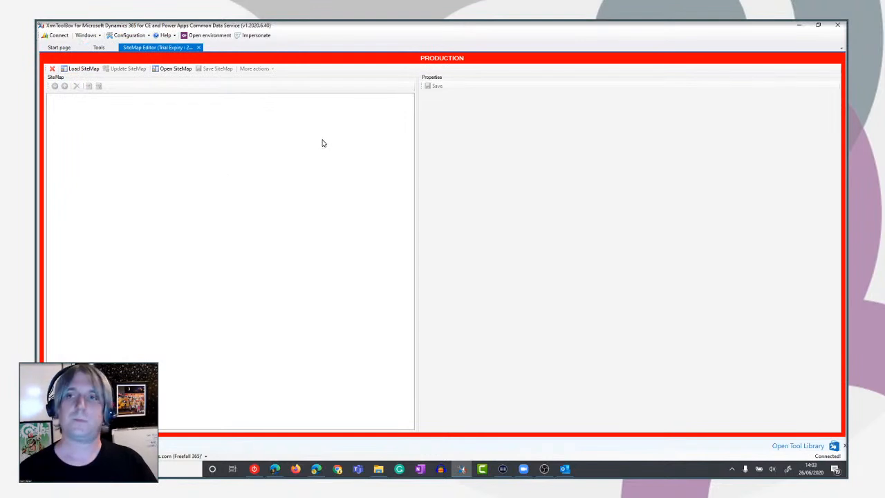
- Load the Customer Service site map into the SiteMap Editor
{"action": "left_click", "coordinate": [88, 70]}
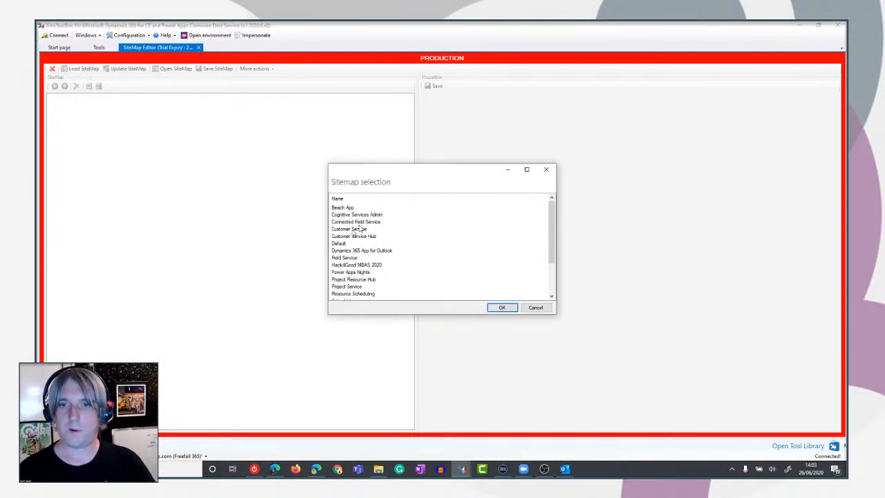
{"action": "left_click", "coordinate": [346, 230]}
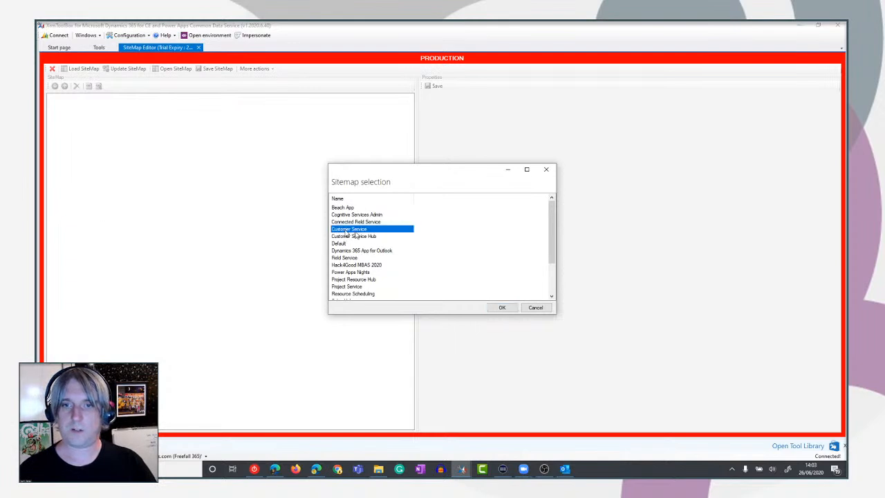
{"action": "scroll", "coordinate": [380, 257], "scroll_direction": "down", "scroll_amount": 2}
{"action": "left_click", "coordinate": [504, 308]}
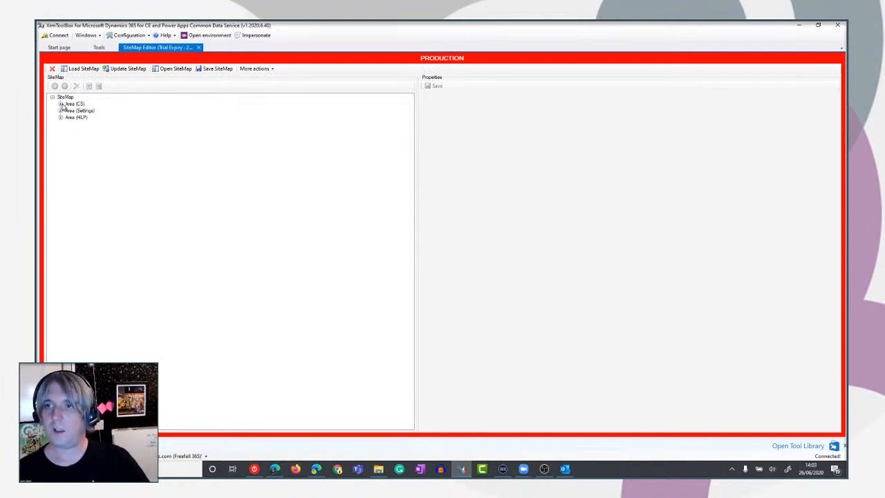
- Examine the Settings area of the site map by expanding its Business_Setting, Customizations and System_Setting groups
{"action": "left_click", "coordinate": [61, 104]}
{"action": "left_click", "coordinate": [61, 104]}
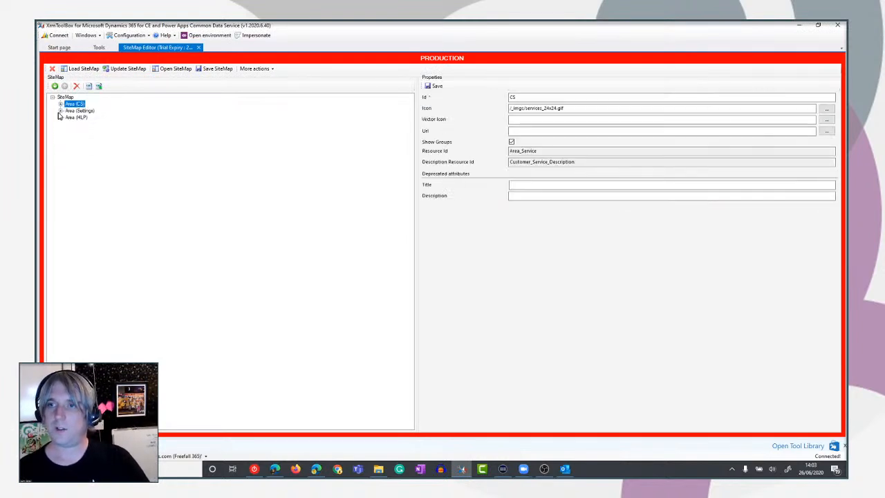
{"action": "left_click", "coordinate": [61, 111]}
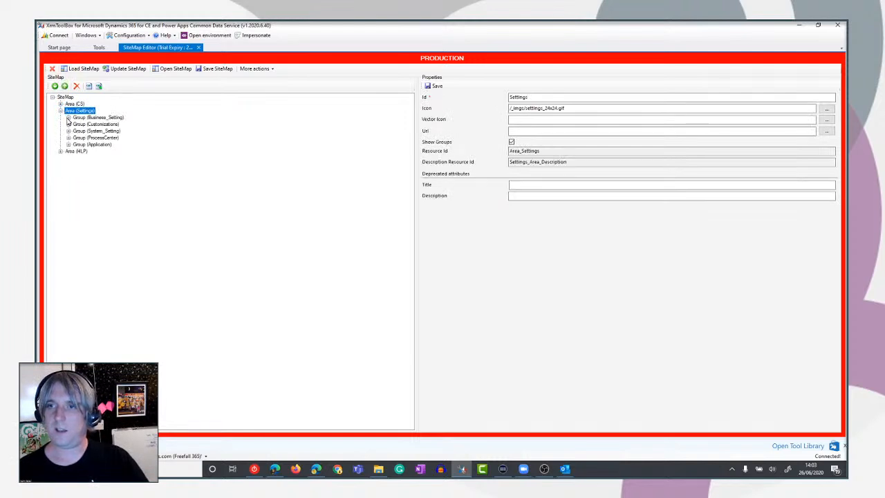
{"action": "left_click", "coordinate": [68, 118]}
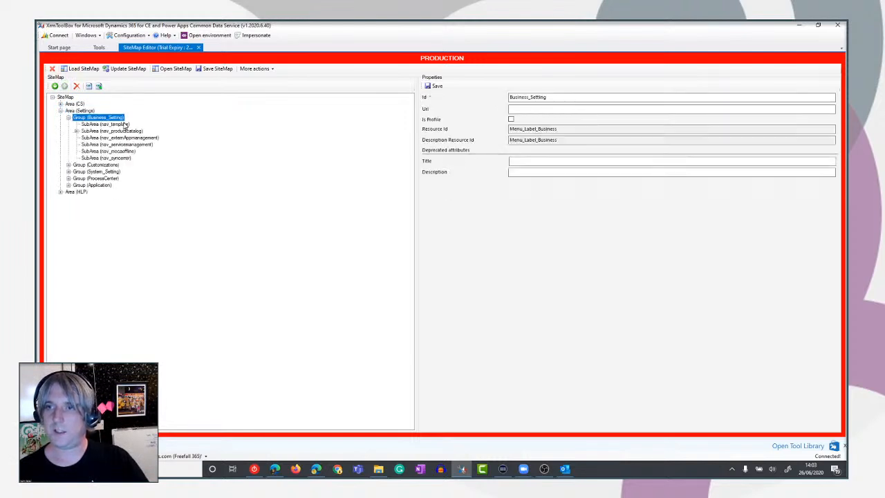
{"action": "left_click", "coordinate": [68, 166]}
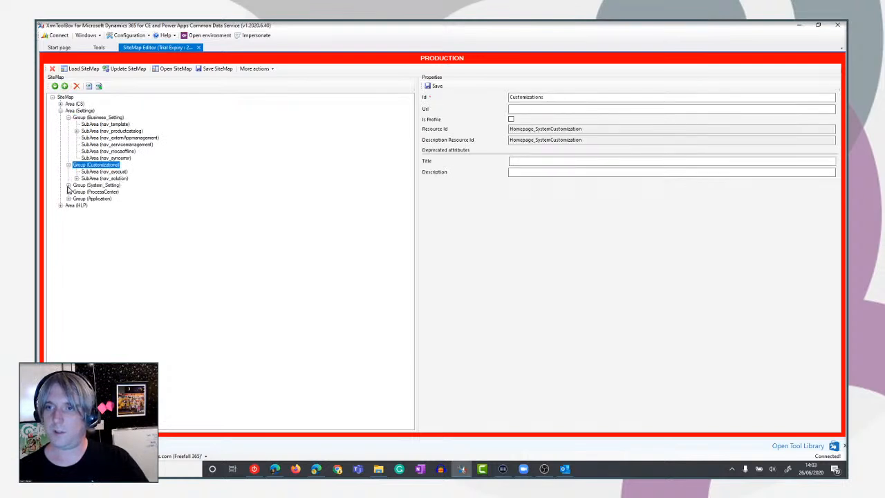
{"action": "left_click", "coordinate": [69, 186]}
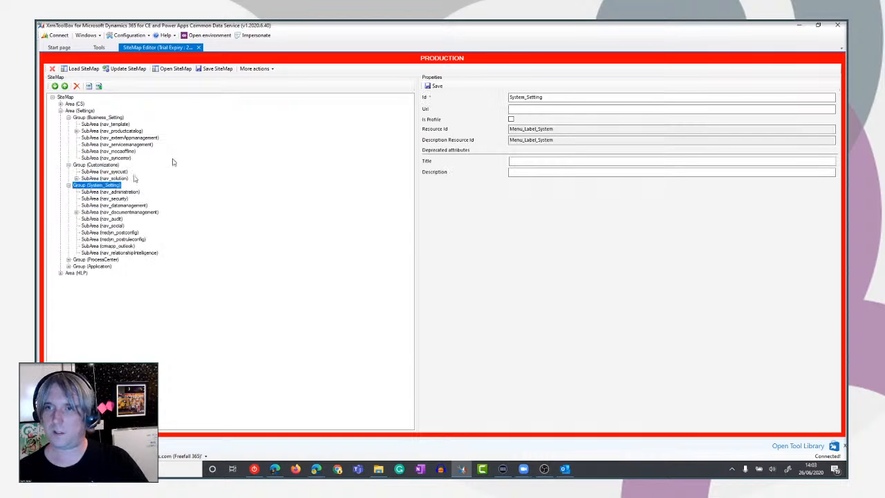
- Switch back to the browser and compare the Sales Hub App Settings navigation with the Customer Service Hub subject tree page
{"action": "key", "text": "alt+Tab"}
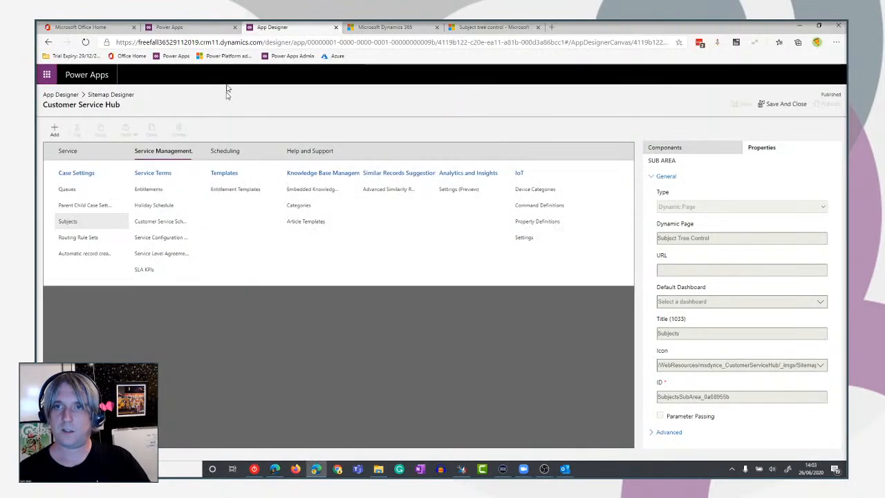
{"action": "left_click", "coordinate": [391, 30]}
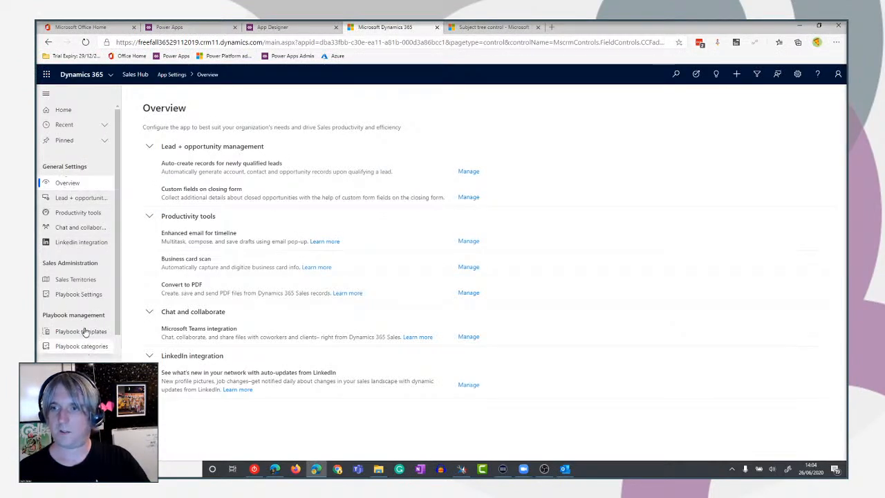
{"action": "scroll", "coordinate": [83, 277], "scroll_direction": "down", "scroll_amount": 1}
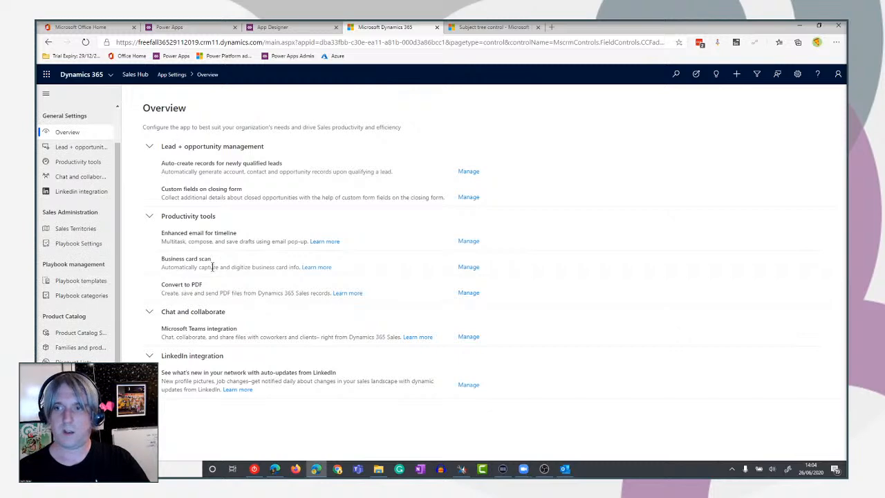
{"action": "scroll", "coordinate": [52, 214], "scroll_direction": "up", "scroll_amount": 2}
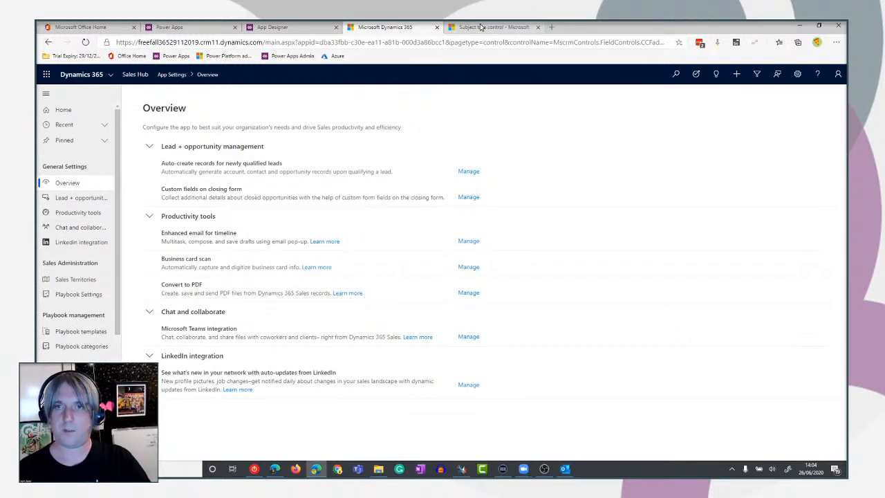
{"action": "key", "text": "ctrl+Tab"}
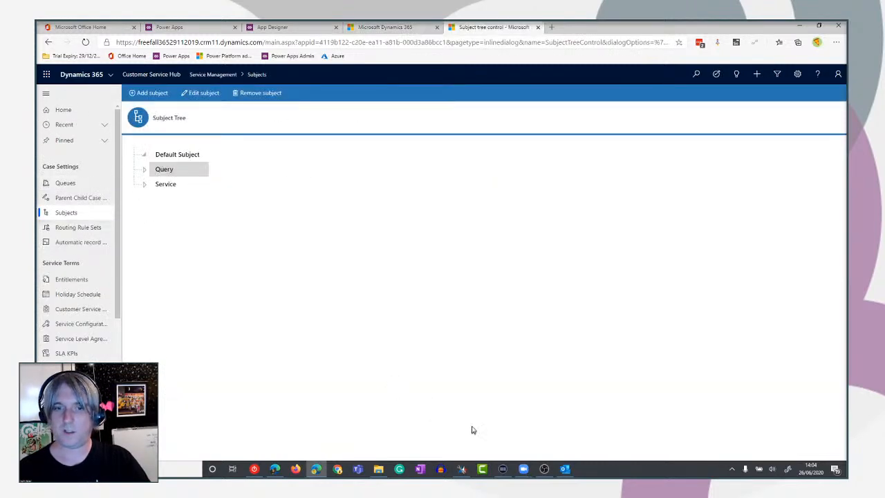
- Switch to XrmToolBox and close the SiteMap Editor, confirming the closure
{"action": "left_click", "coordinate": [461, 468]}
{"action": "left_click", "coordinate": [198, 47]}
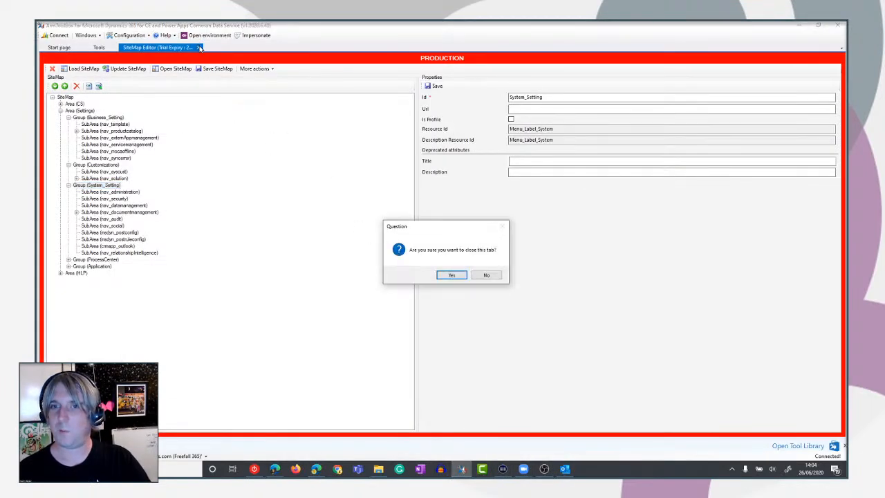
{"action": "left_click", "coordinate": [451, 275]}
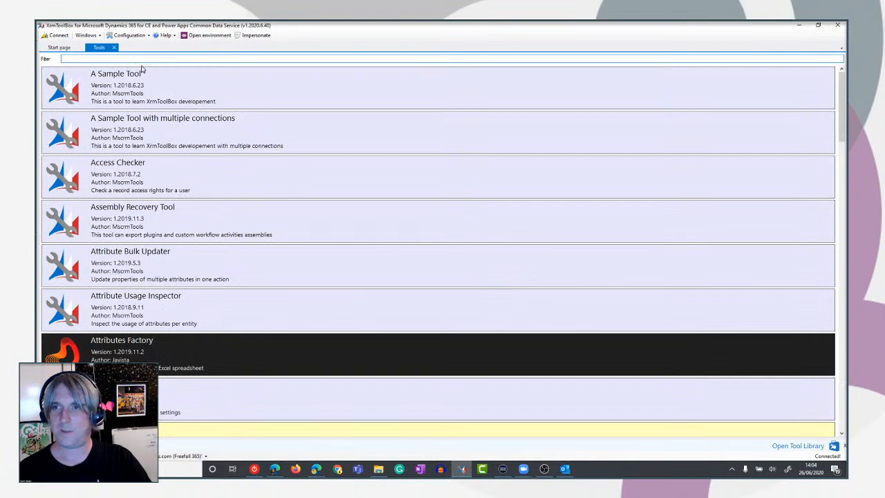
- Find and open the SiteMap Editor tool, and load the Customer Service Hub site map into it
{"action": "type", "text": "site"}
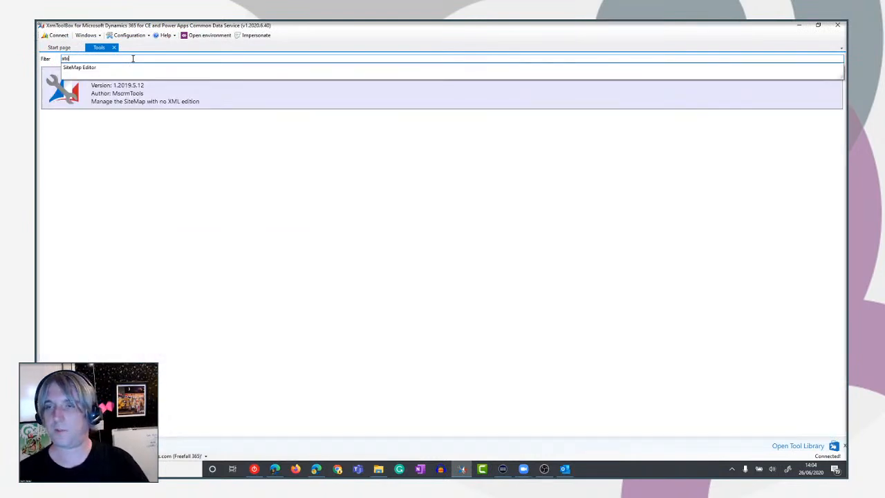
{"action": "key", "text": "Down"}
{"action": "key", "text": "Return"}
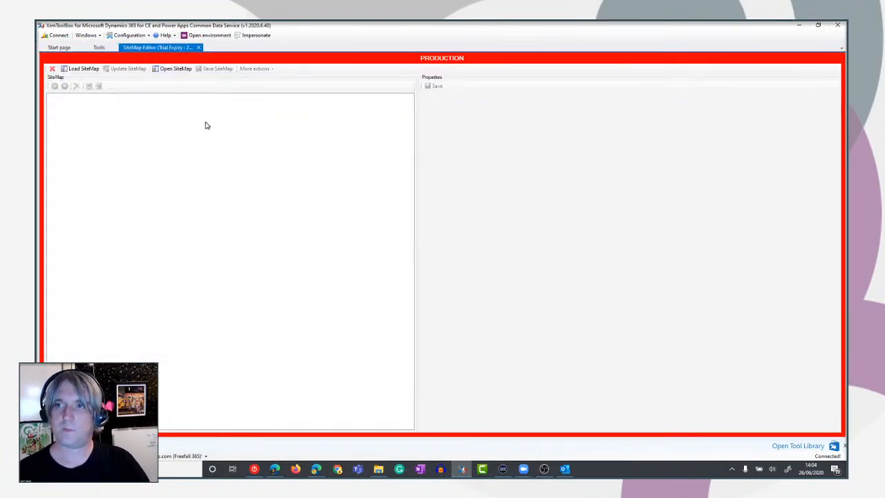
{"action": "left_click", "coordinate": [88, 71]}
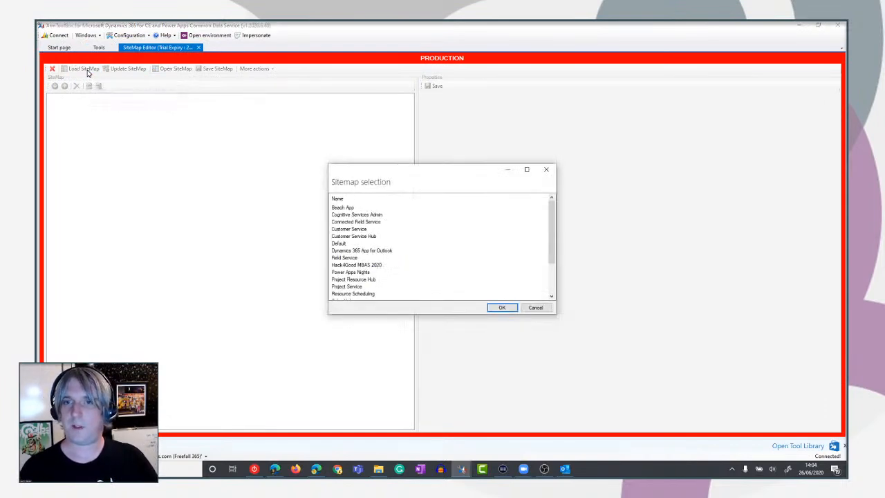
{"action": "left_click", "coordinate": [371, 238]}
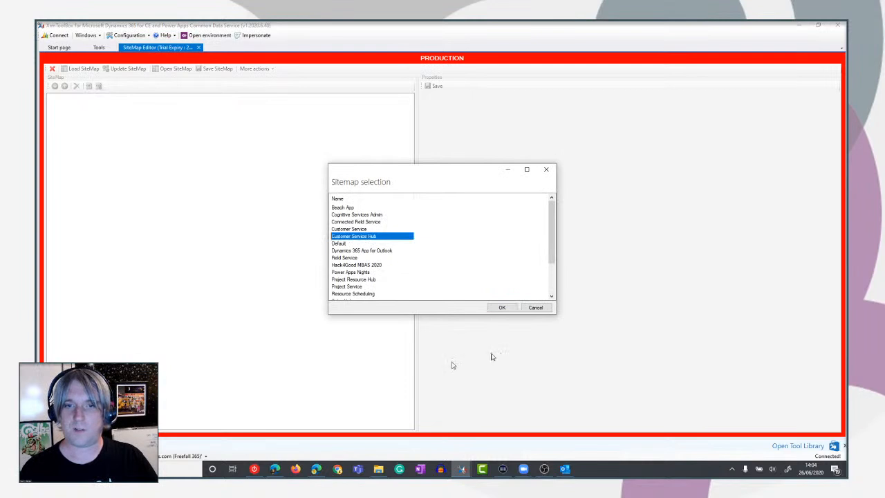
{"action": "left_click", "coordinate": [510, 310]}
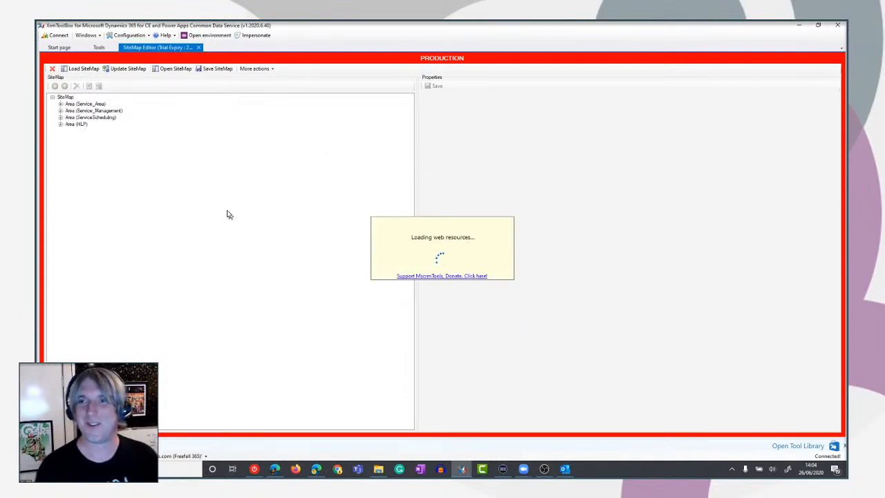
- Expand the Service_Management area and its CaseSettings group, and select the SubjectsSubArea entry
{"action": "left_click", "coordinate": [60, 111]}
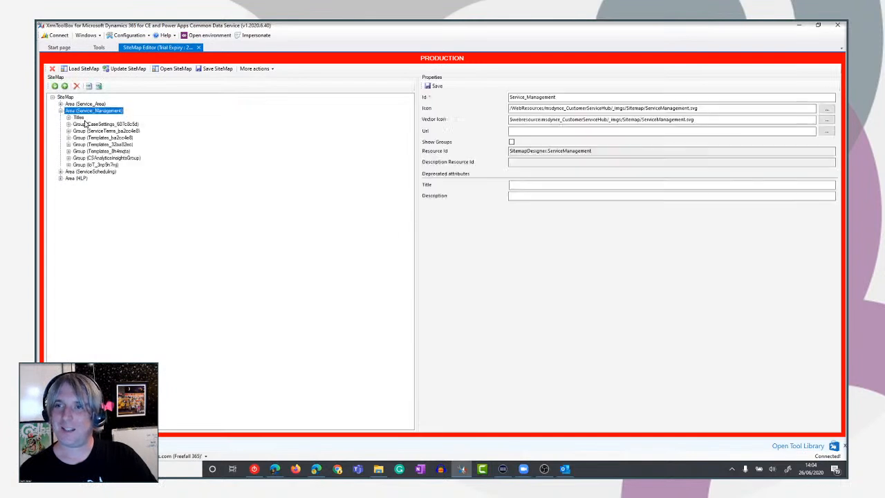
{"action": "left_click", "coordinate": [68, 124]}
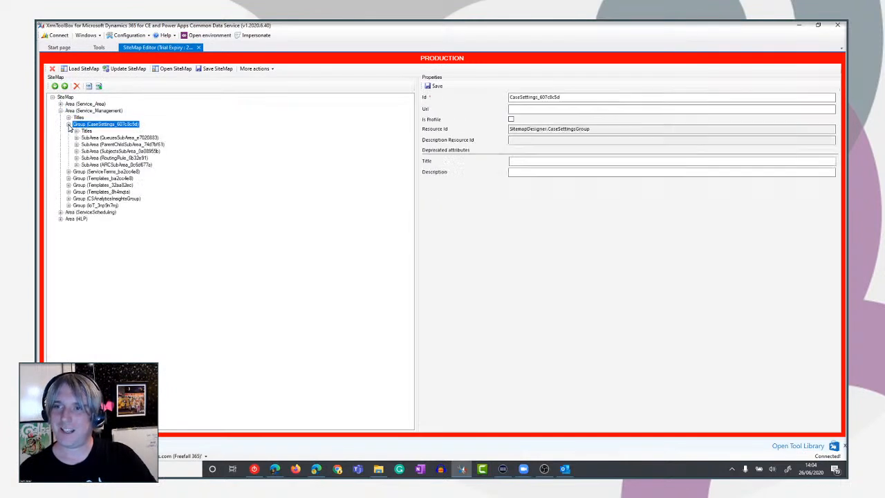
{"action": "left_click", "coordinate": [124, 152]}
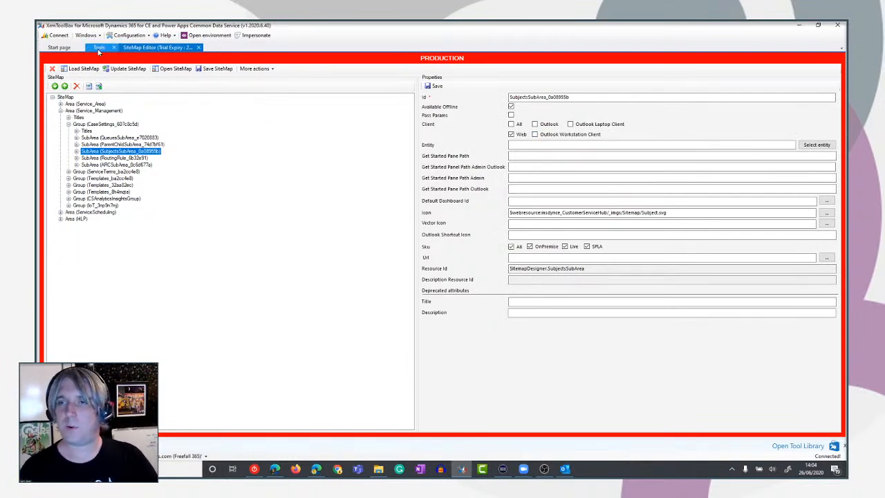
- Load the Sales Hub site map in a second SiteMap Editor and expand Sales_Settings_Area down to the GeneralSettingsGroup entries
{"action": "left_click", "coordinate": [97, 47]}
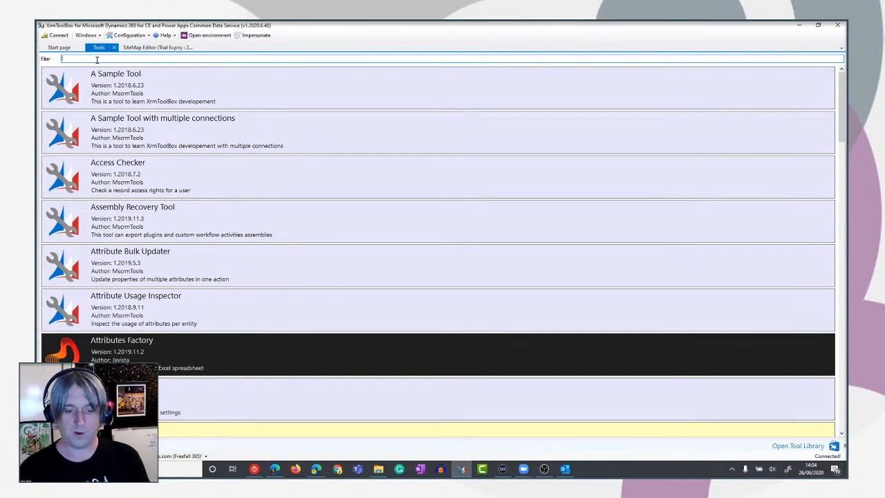
{"action": "type", "text": "sit"}
{"action": "key", "text": "Return"}
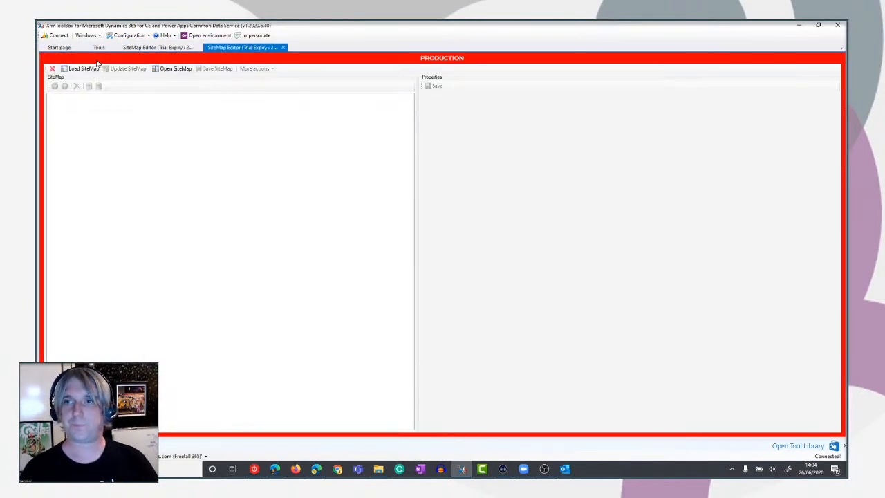
{"action": "left_click", "coordinate": [82, 69]}
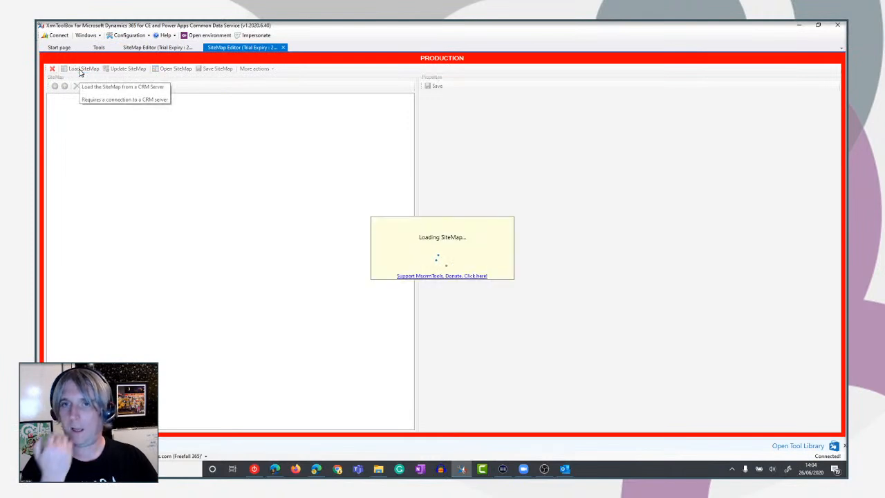
{"action": "left_click", "coordinate": [80, 69]}
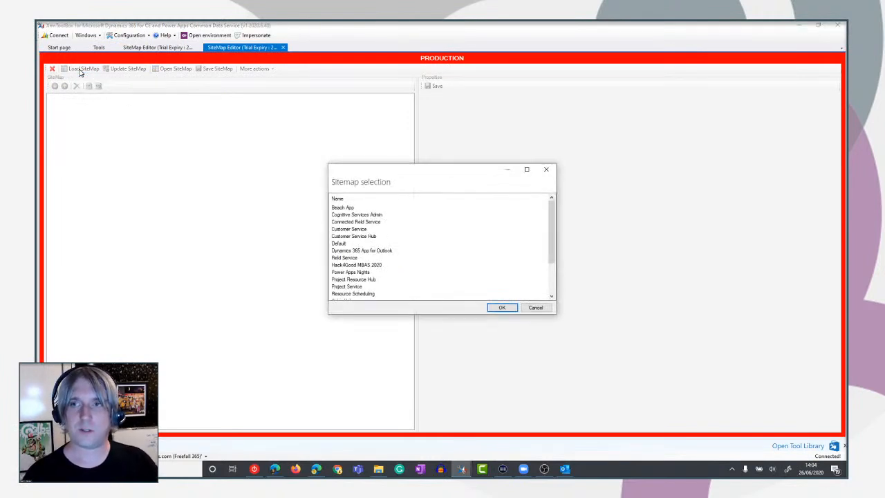
{"action": "scroll", "coordinate": [372, 237], "scroll_direction": "down", "scroll_amount": 2}
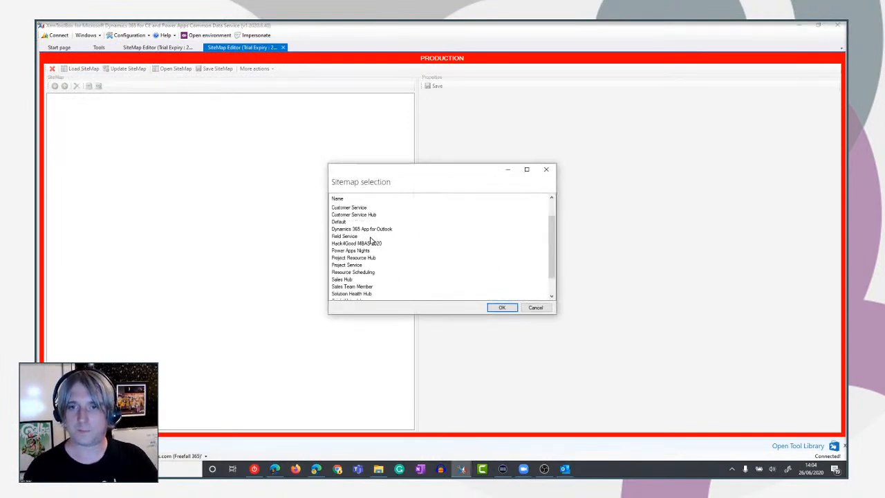
{"action": "left_click", "coordinate": [342, 258]}
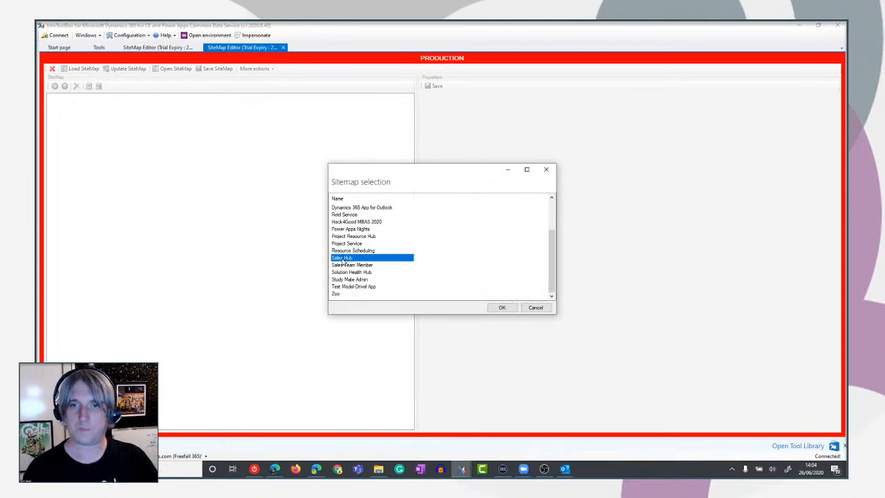
{"action": "left_click", "coordinate": [503, 309]}
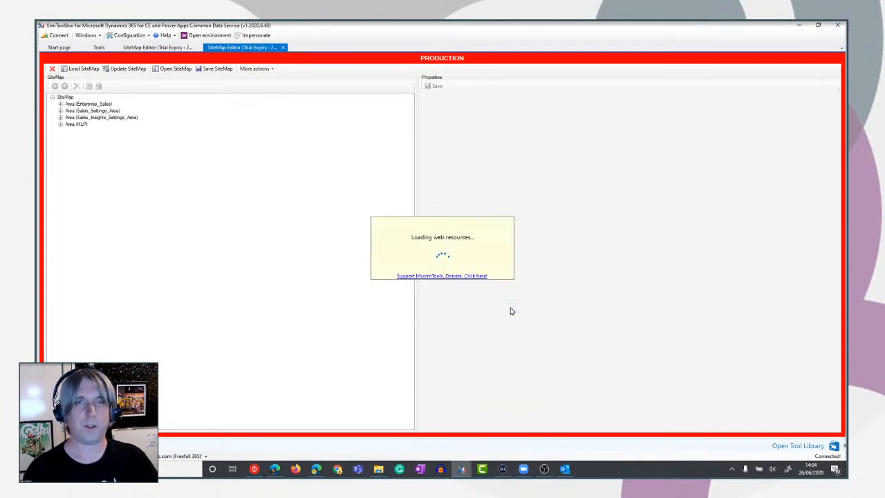
{"action": "left_click", "coordinate": [61, 111]}
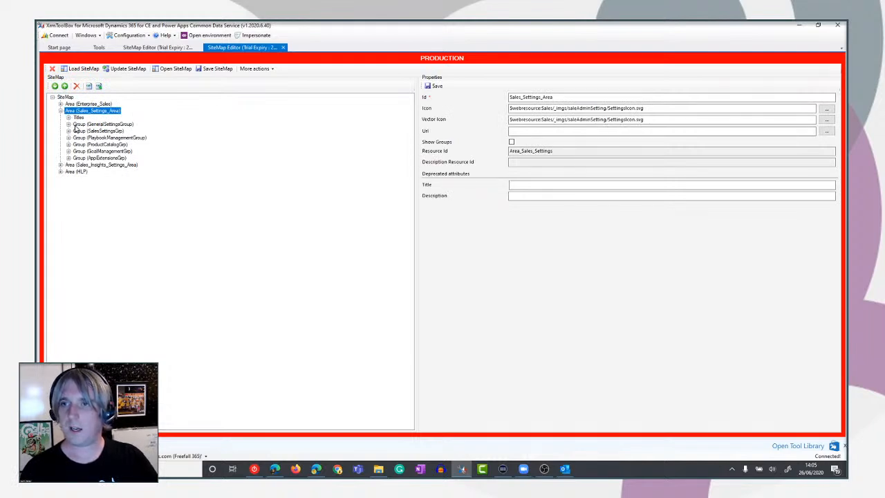
{"action": "left_click", "coordinate": [68, 125]}
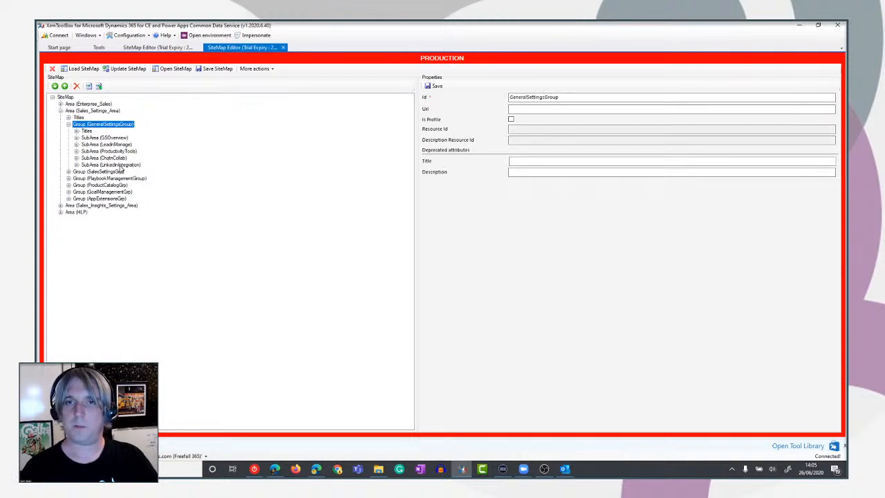
- Display the XML of the SubjectsSubArea entry in the Customer Service Hub site map and copy all of it
{"action": "left_click", "coordinate": [158, 48]}
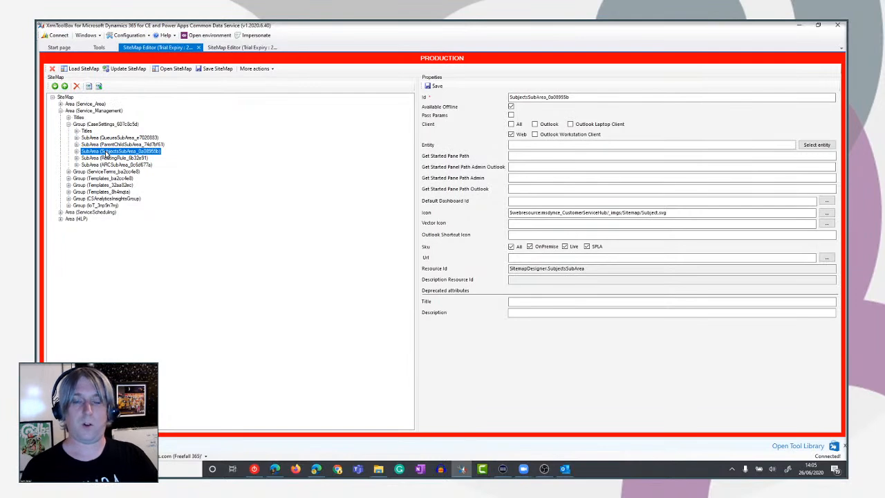
{"action": "left_click", "coordinate": [89, 86]}
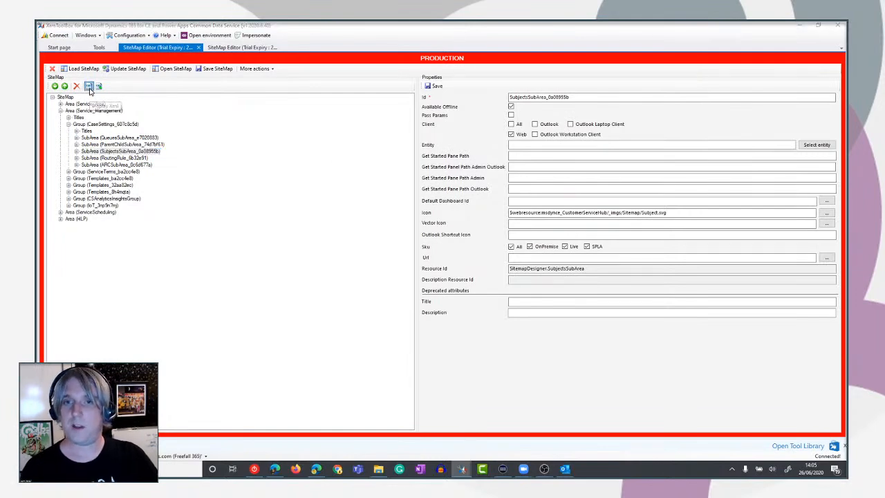
{"action": "left_click", "coordinate": [357, 213]}
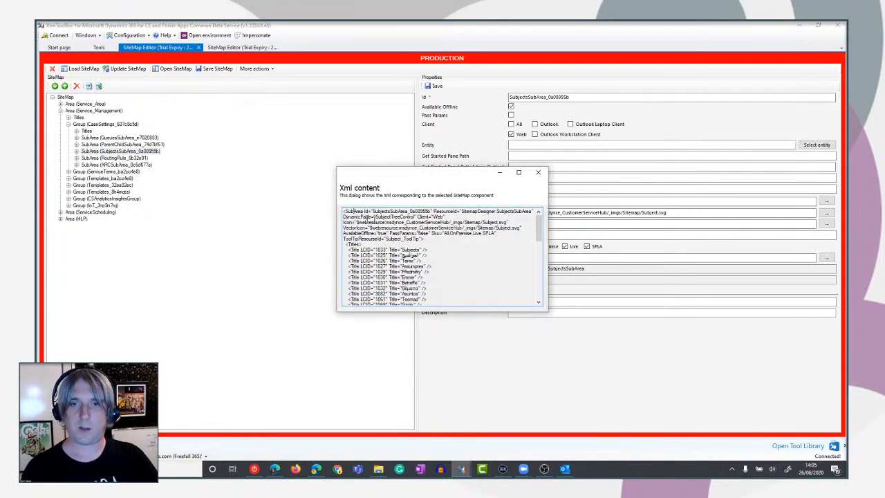
{"action": "double_click", "coordinate": [386, 212]}
{"action": "left_click", "coordinate": [466, 253]}
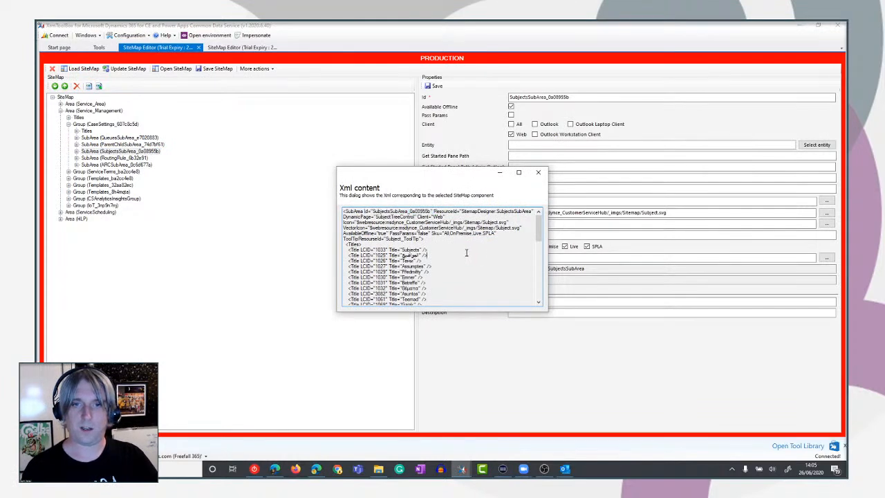
{"action": "key", "text": "ctrl+a"}
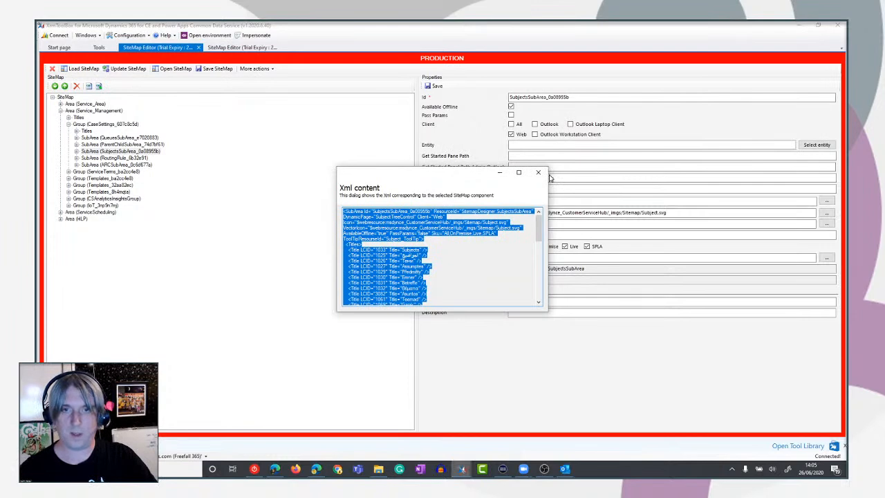
{"action": "left_click", "coordinate": [539, 174]}
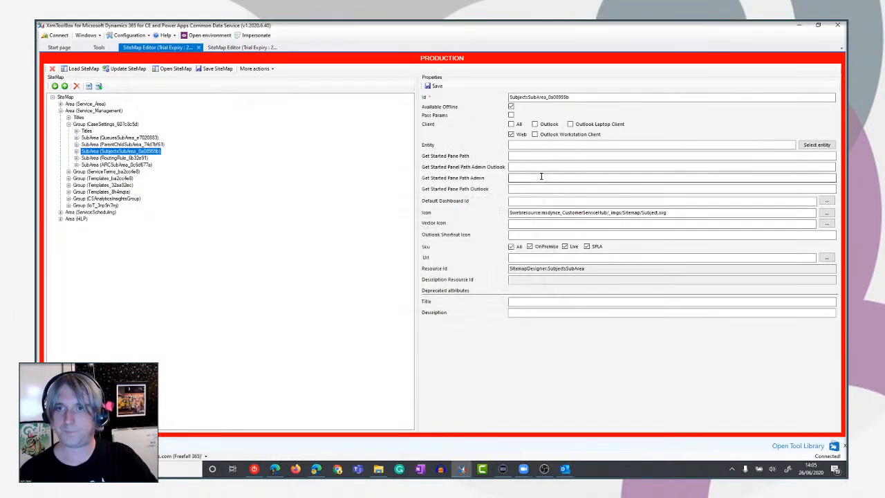
- Back up the Sales Hub site map as SiteMap.xml in the TEMP folder, replacing the existing file
{"action": "left_click", "coordinate": [234, 49]}
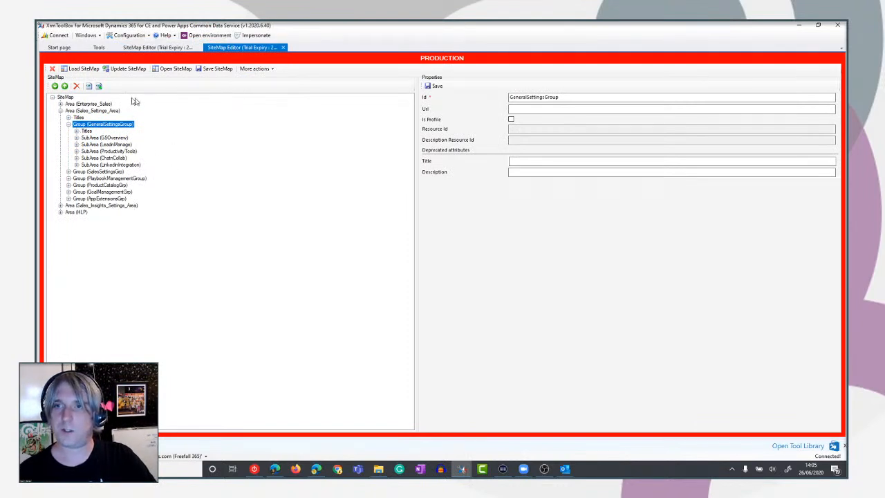
{"action": "left_click", "coordinate": [218, 69]}
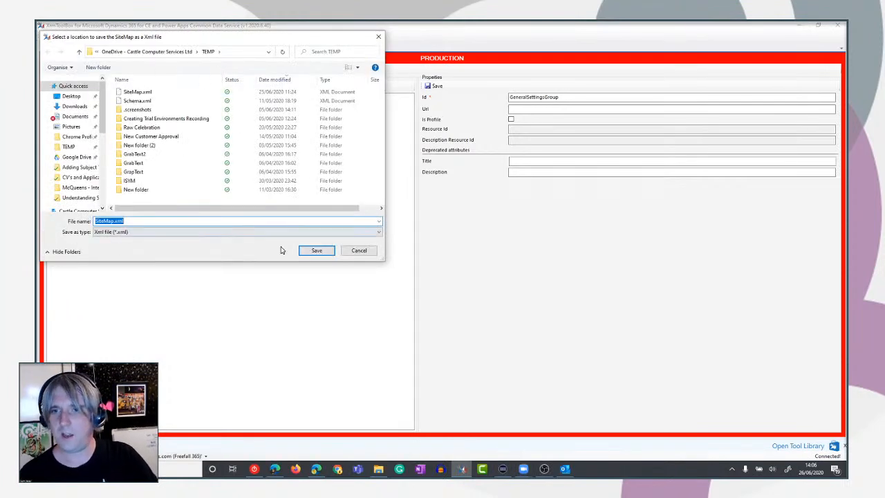
{"action": "left_click", "coordinate": [325, 253]}
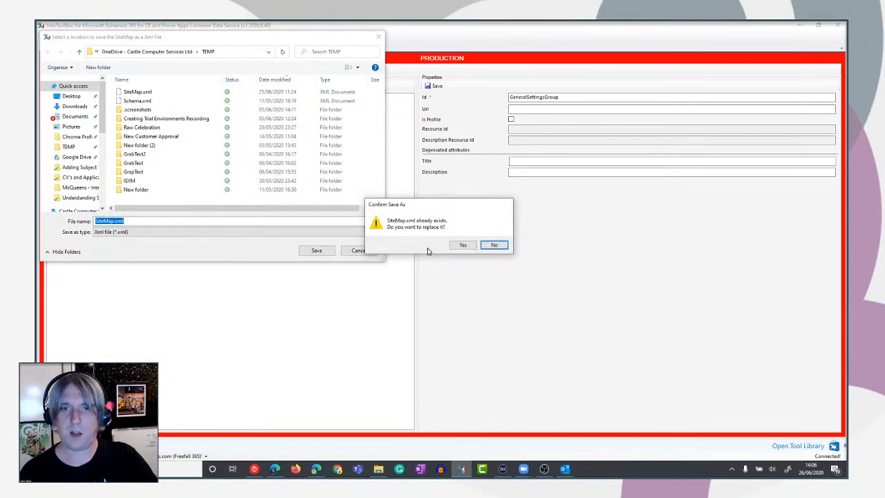
{"action": "left_click", "coordinate": [467, 247]}
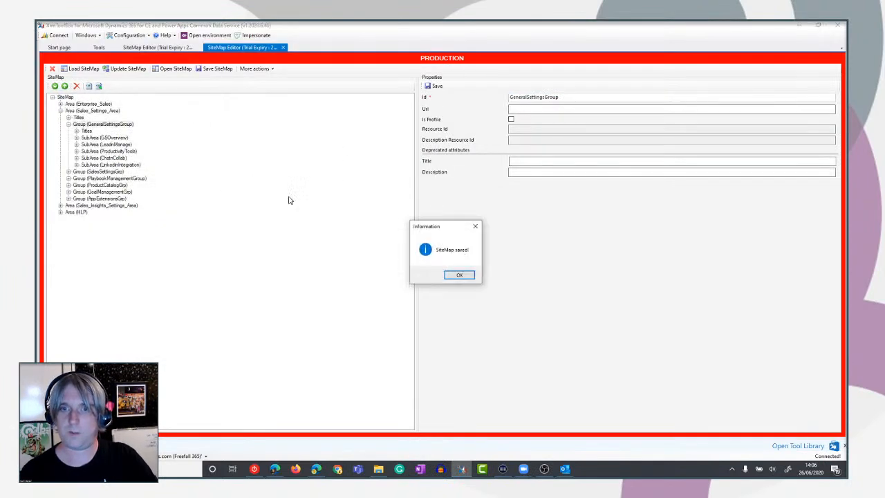
{"action": "left_click", "coordinate": [460, 276]}
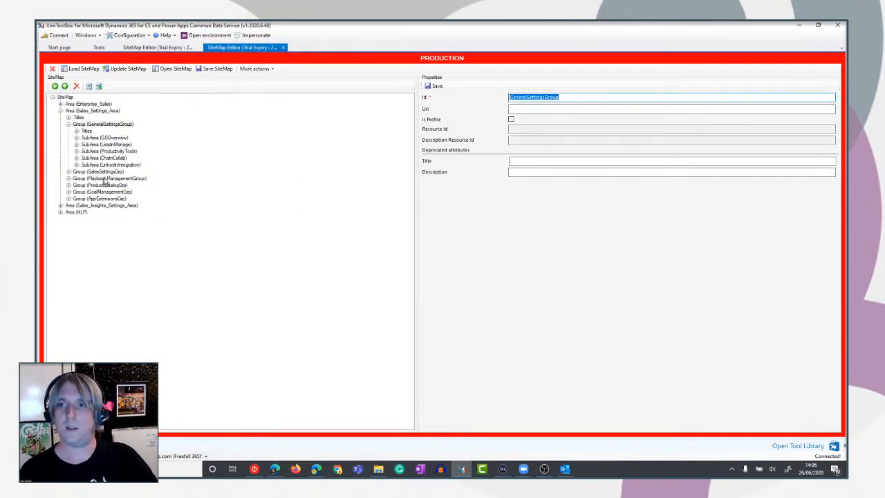
- Add the copied Subjects subarea XML to GeneralSettingsGroup in the Sales Hub site map and update the site map in the environment
{"action": "left_click", "coordinate": [80, 125]}
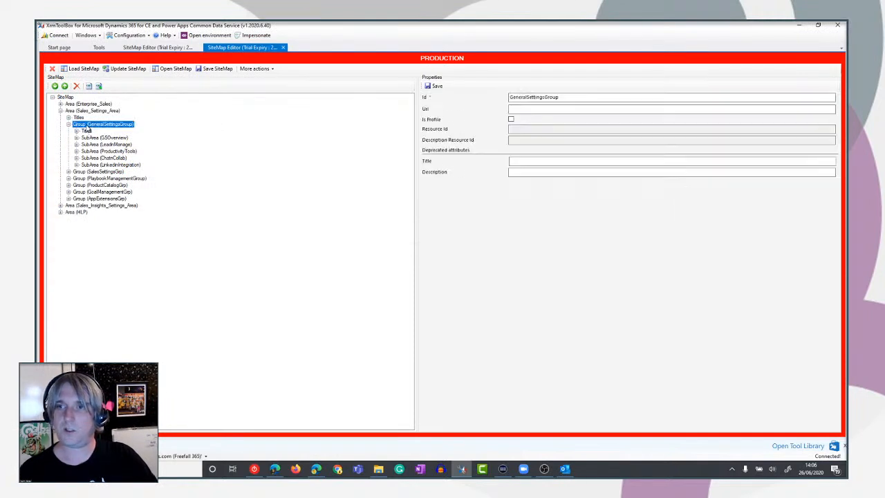
{"action": "left_click", "coordinate": [99, 86]}
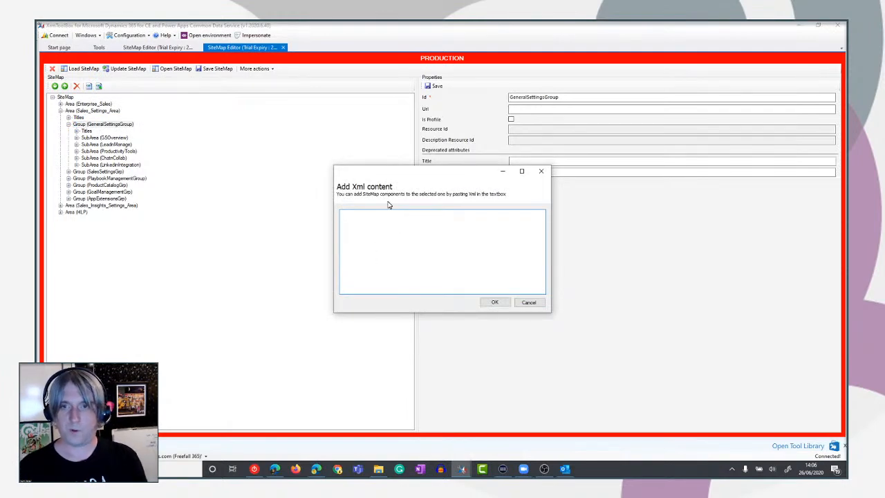
{"action": "key", "text": "ctrl+v"}
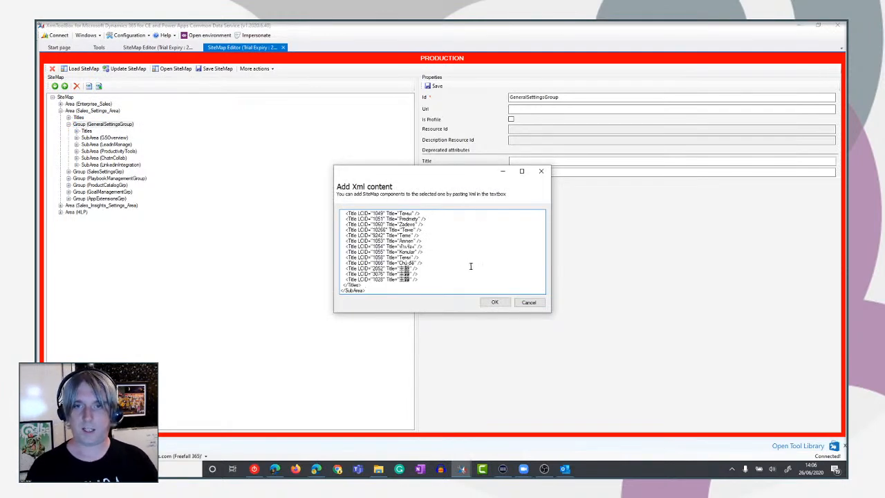
{"action": "left_click", "coordinate": [496, 304]}
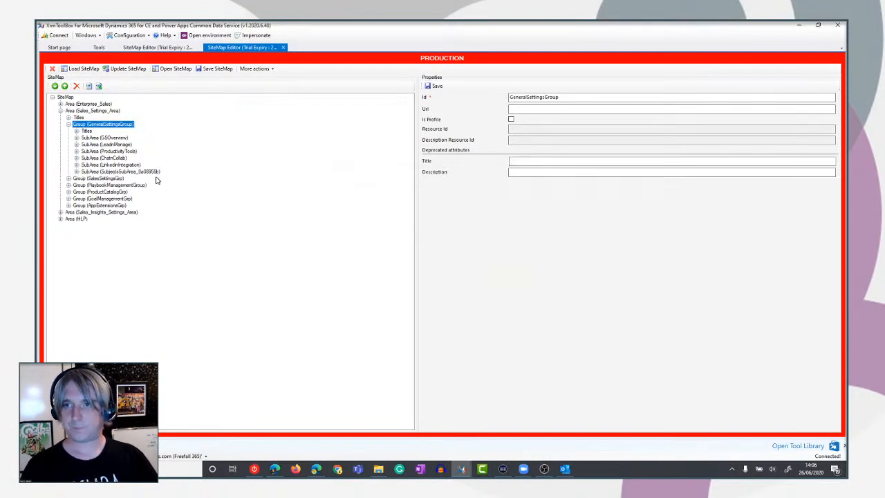
{"action": "left_click", "coordinate": [119, 171]}
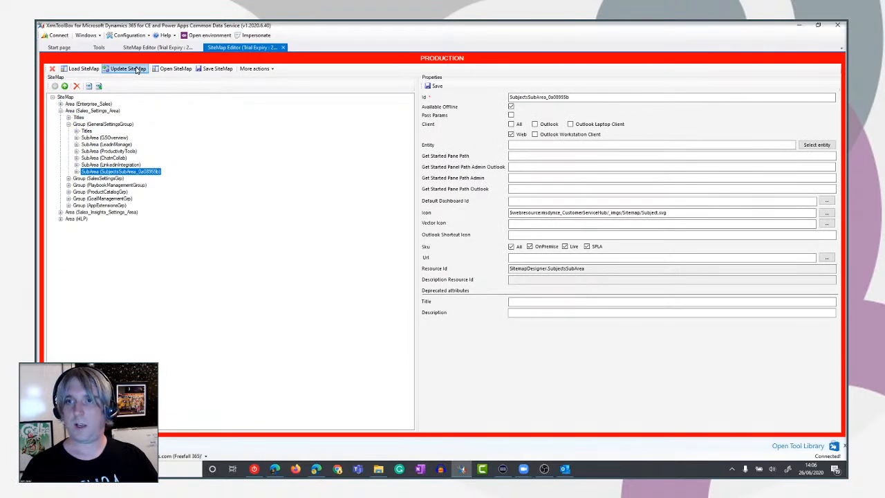
{"action": "left_click", "coordinate": [136, 70]}
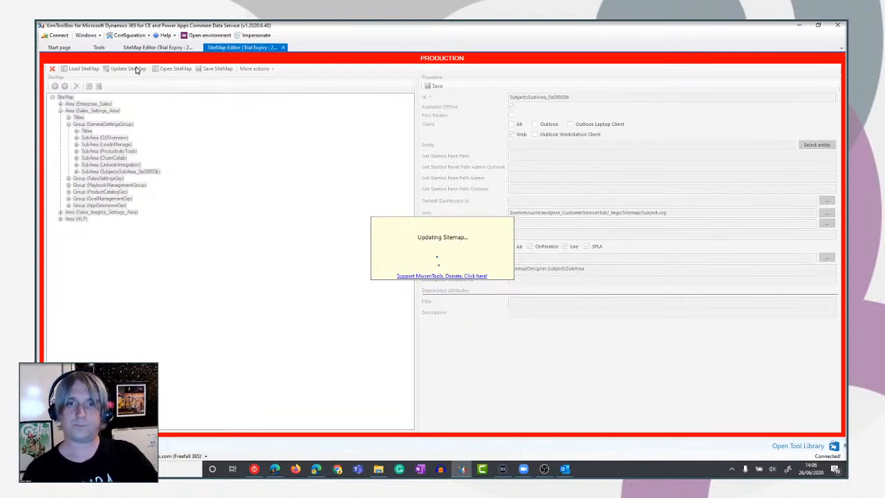
- Switch to the browser, reload the Sales Hub App Settings page and open Subjects under General Settings
{"action": "key", "text": "alt+Tab"}
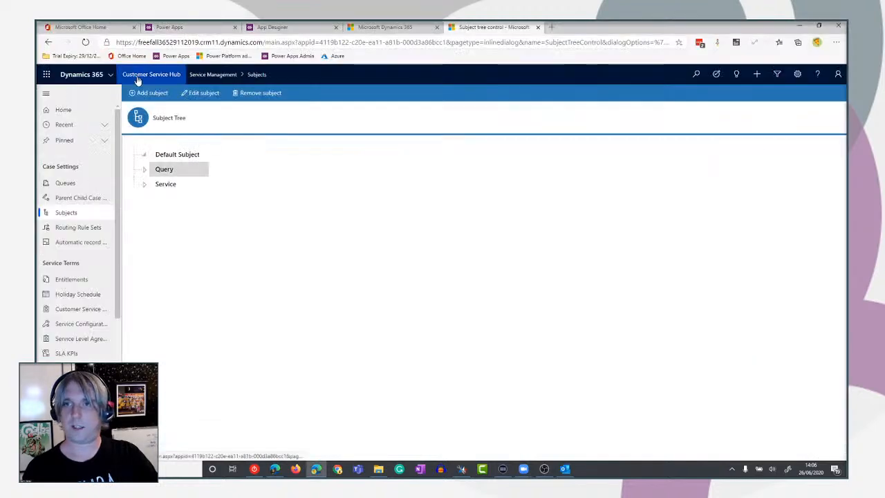
{"action": "left_click", "coordinate": [385, 27]}
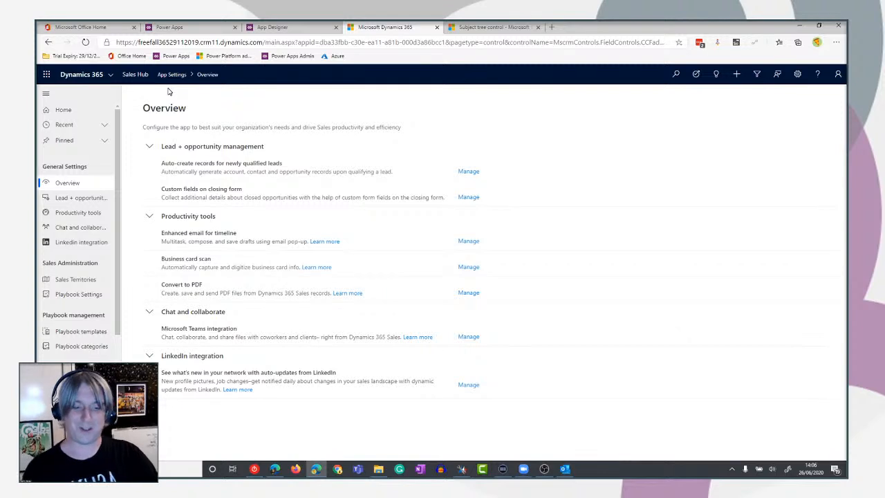
{"action": "key", "text": "F5"}
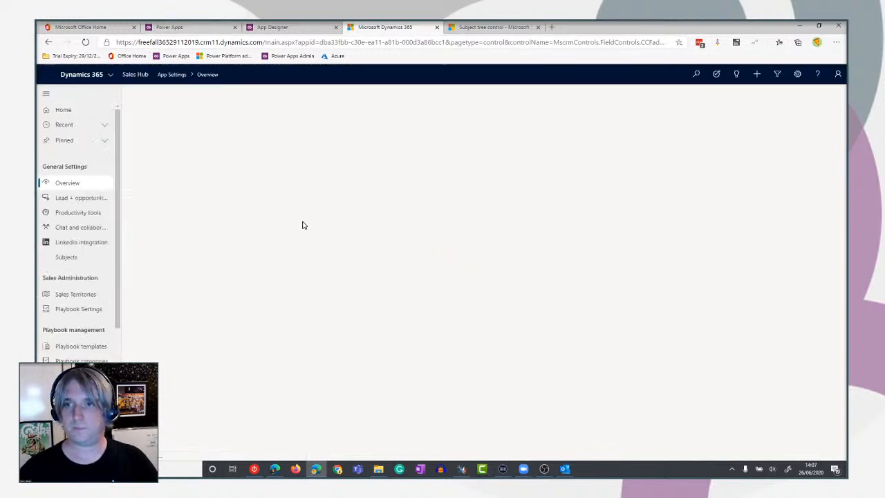
{"action": "left_click", "coordinate": [63, 262]}
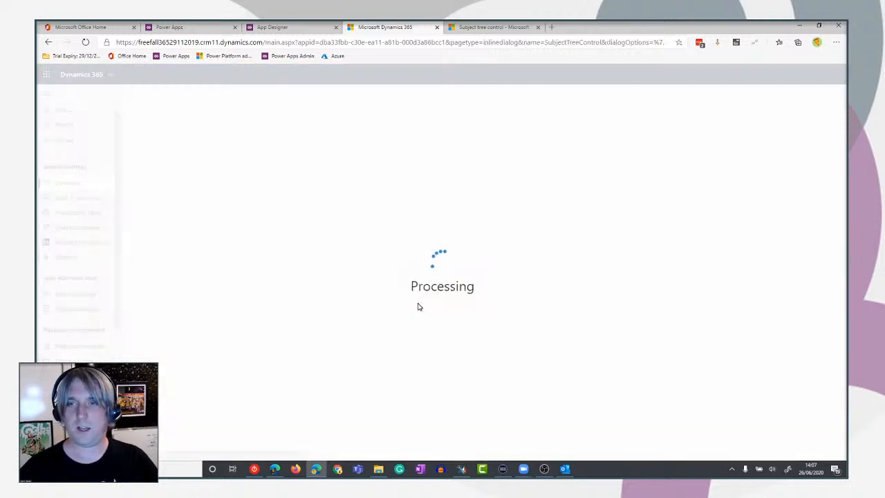